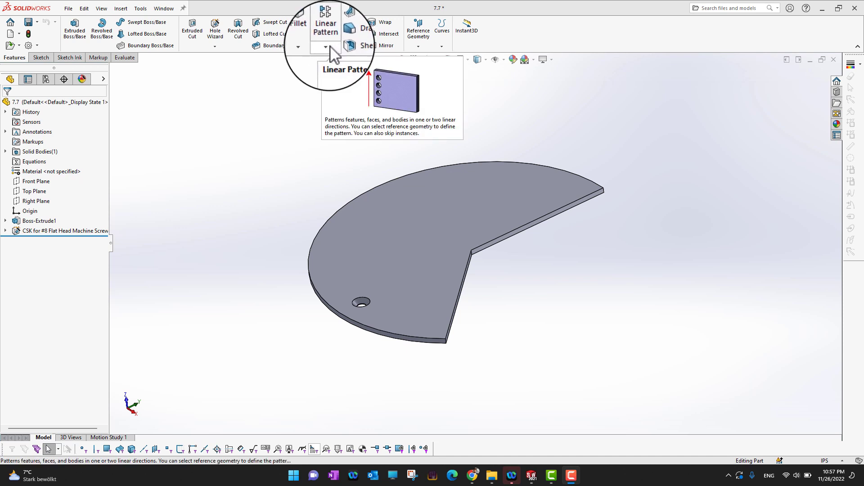
Start a circular pattern with its Direction 1 reference active and turn on the display of temporary axes
{"action": "left_click", "coordinate": [326, 47]}
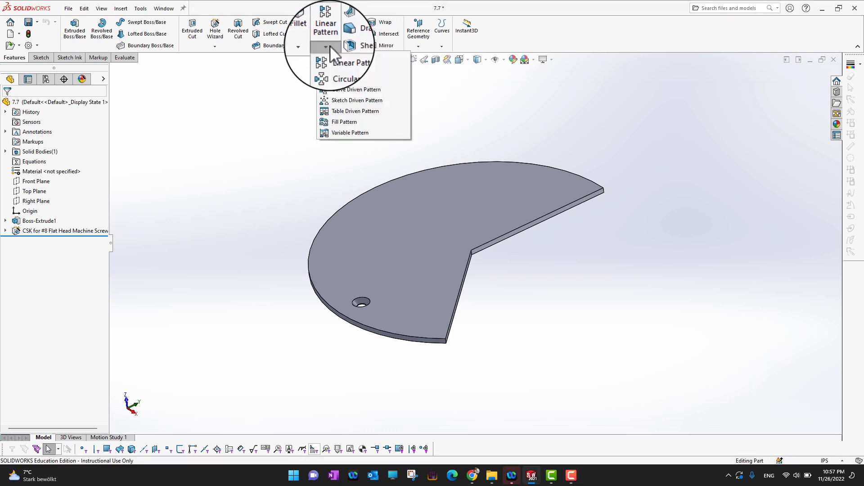
{"action": "left_click", "coordinate": [347, 68]}
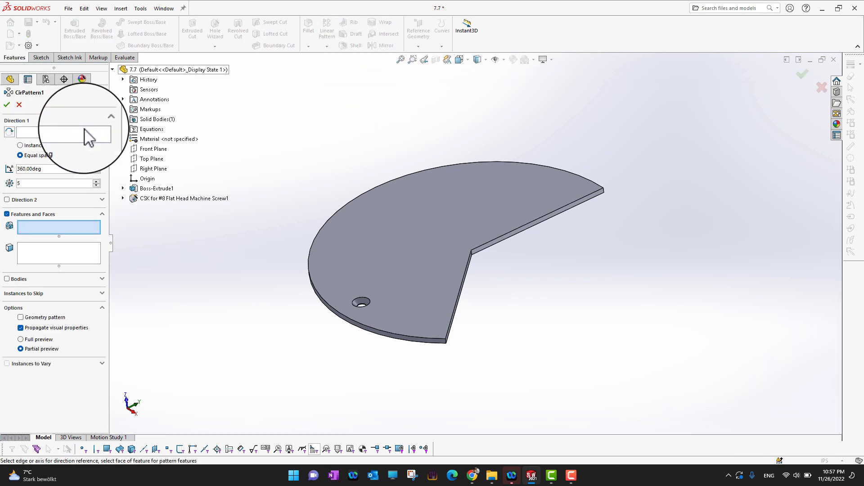
{"action": "left_click", "coordinate": [68, 132]}
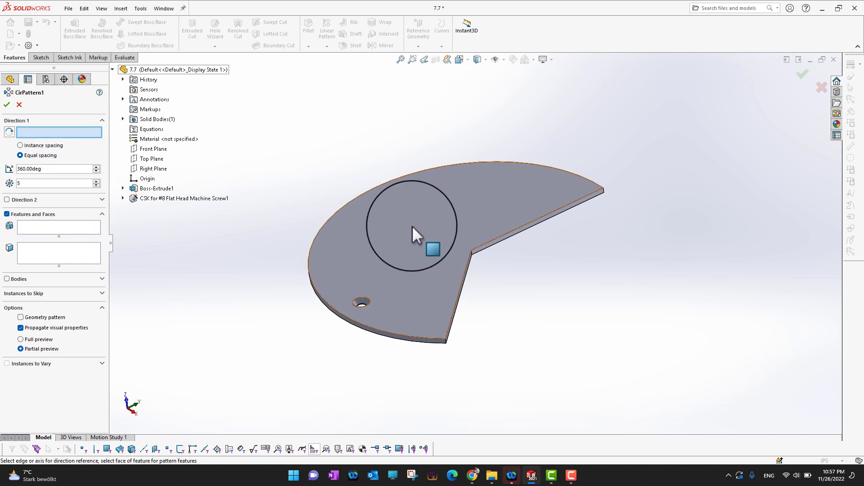
{"action": "scroll", "coordinate": [543, 288], "scroll_direction": "down", "scroll_amount": 4}
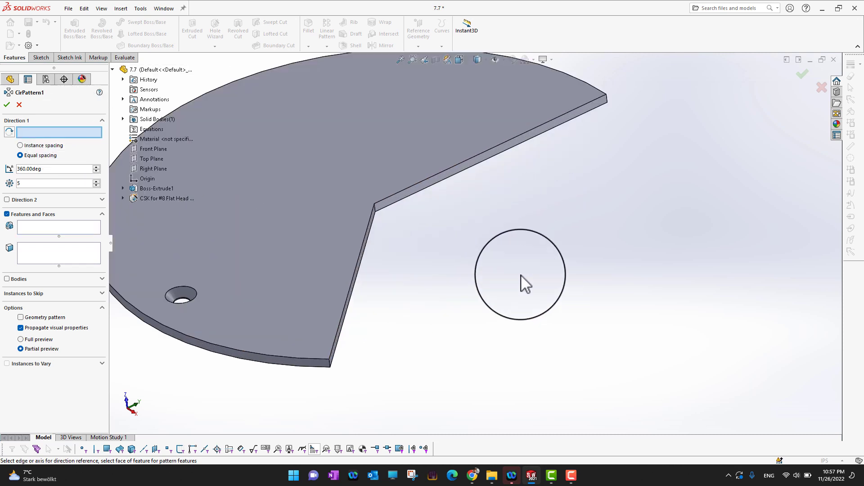
{"action": "scroll", "coordinate": [469, 256], "scroll_direction": "down", "scroll_amount": 2}
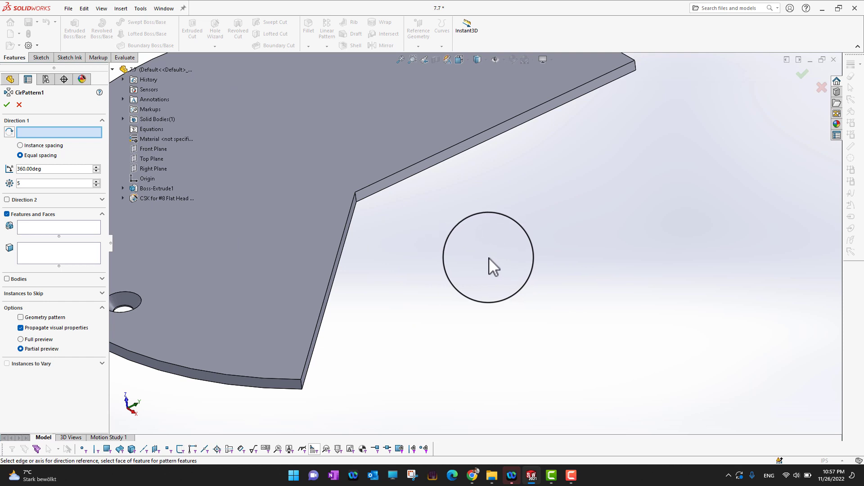
{"action": "mouse_move", "coordinate": [489, 259]}
{"action": "middle_mouse_down"}
{"action": "mouse_move", "coordinate": [505, 261]}
{"action": "mouse_move", "coordinate": [488, 249]}
{"action": "middle_mouse_up"}
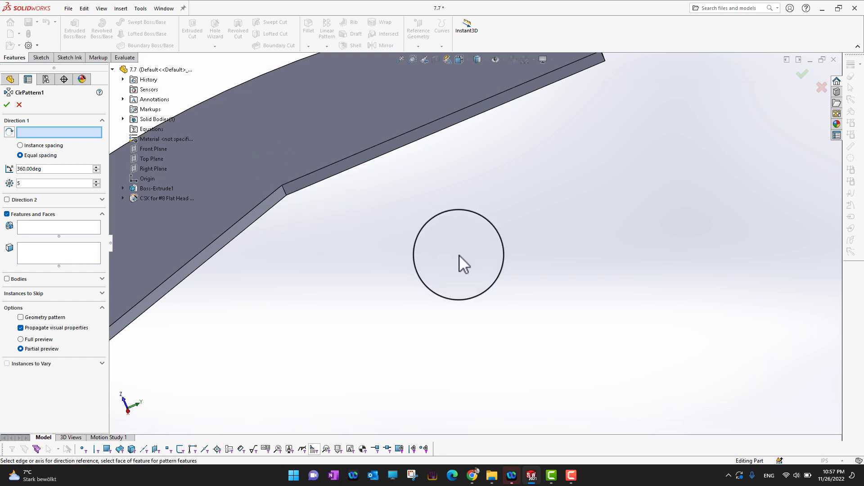
{"action": "scroll", "coordinate": [472, 206], "scroll_direction": "up", "scroll_amount": 3}
{"action": "scroll", "coordinate": [472, 206], "scroll_direction": "up", "scroll_amount": 1}
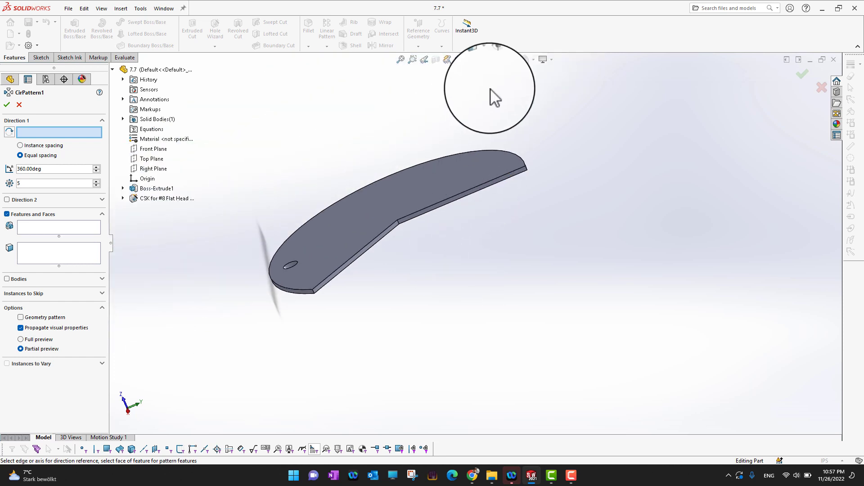
{"action": "left_click", "coordinate": [505, 61]}
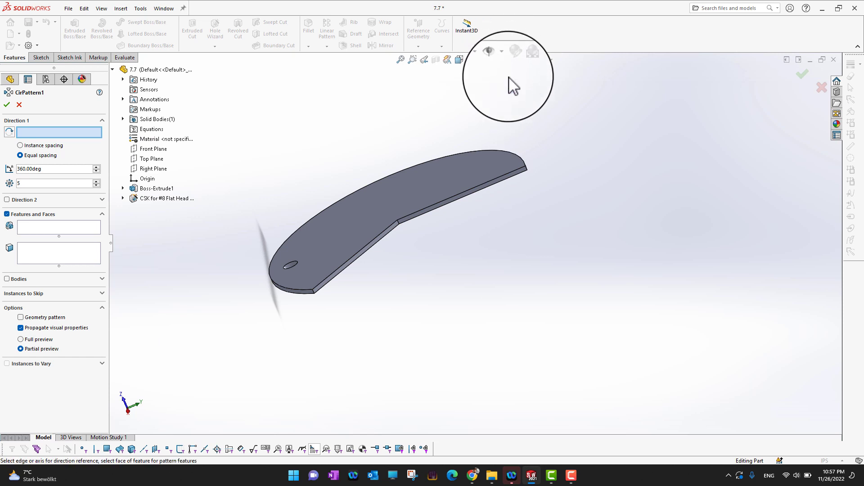
{"action": "left_click", "coordinate": [505, 60]}
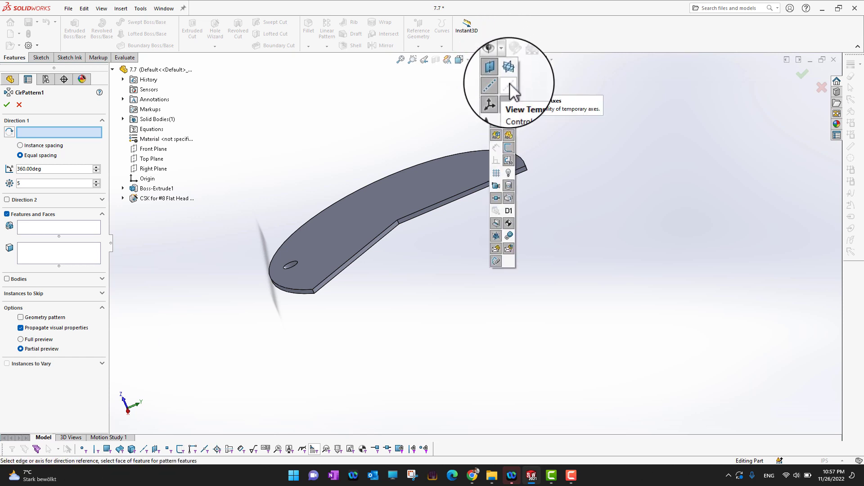
{"action": "left_click", "coordinate": [510, 84]}
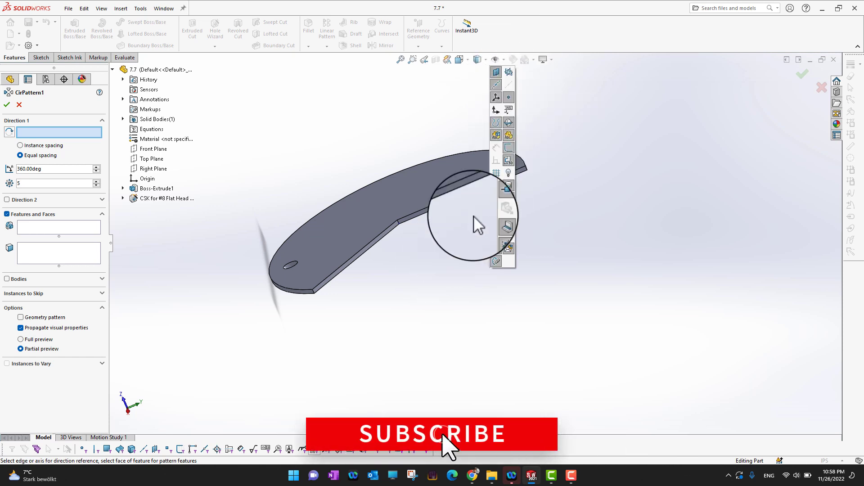
{"action": "left_click", "coordinate": [508, 86]}
Choose the axis at the inner corner of the plate's cutout as the circular pattern's Direction 1 reference
{"action": "scroll", "coordinate": [509, 87], "scroll_direction": "up", "scroll_amount": 4}
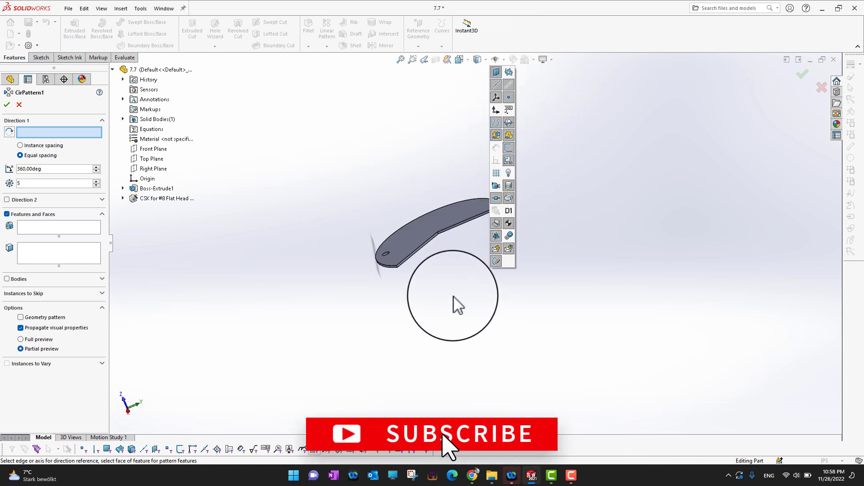
{"action": "scroll", "coordinate": [466, 305], "scroll_direction": "up", "scroll_amount": 6}
{"action": "scroll", "coordinate": [466, 291], "scroll_direction": "down", "scroll_amount": 7}
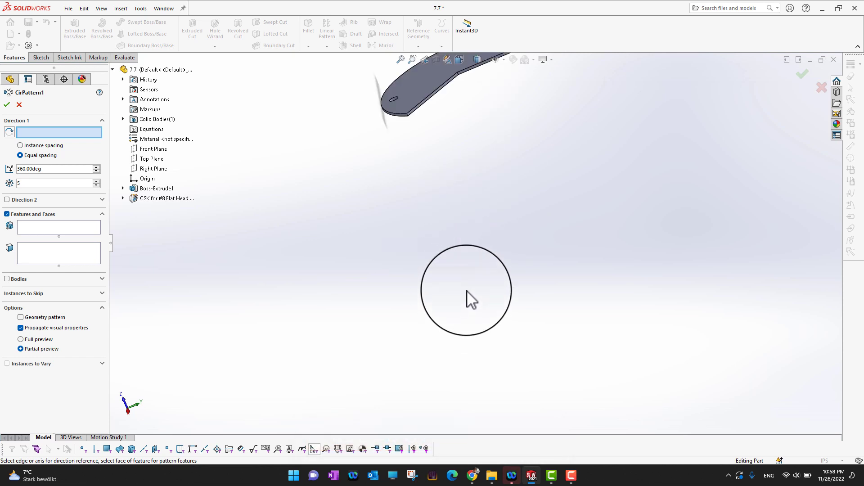
{"action": "key", "text": "f"}
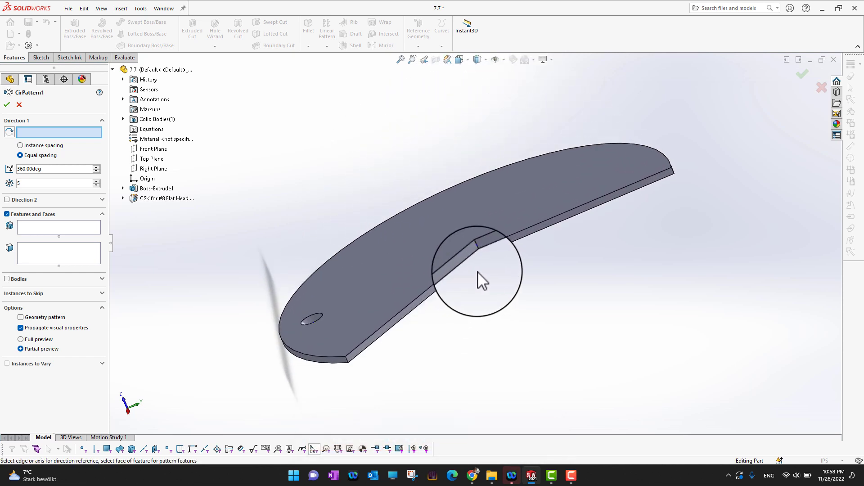
{"action": "scroll", "coordinate": [503, 284], "scroll_direction": "down", "scroll_amount": 2}
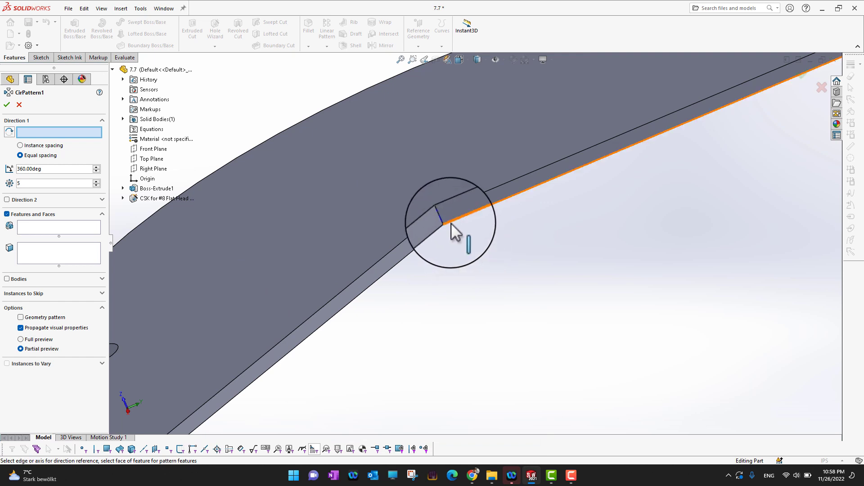
{"action": "scroll", "coordinate": [462, 231], "scroll_direction": "down", "scroll_amount": 3}
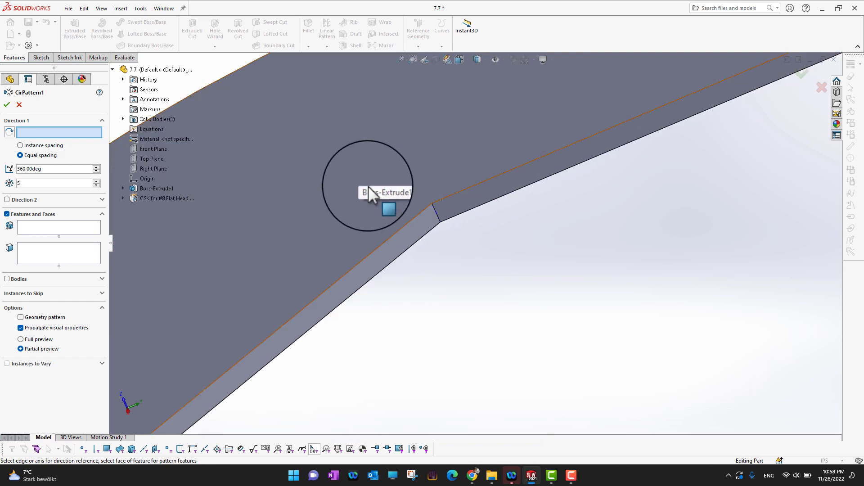
{"action": "left_click", "coordinate": [438, 215]}
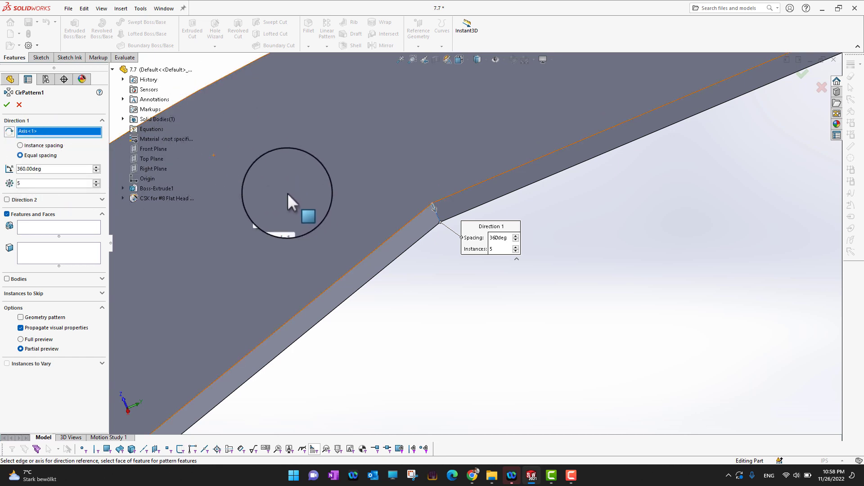
Select the CSK for #8 Flat Head Machine Screw hole as the feature to pattern
{"action": "key", "text": "f"}
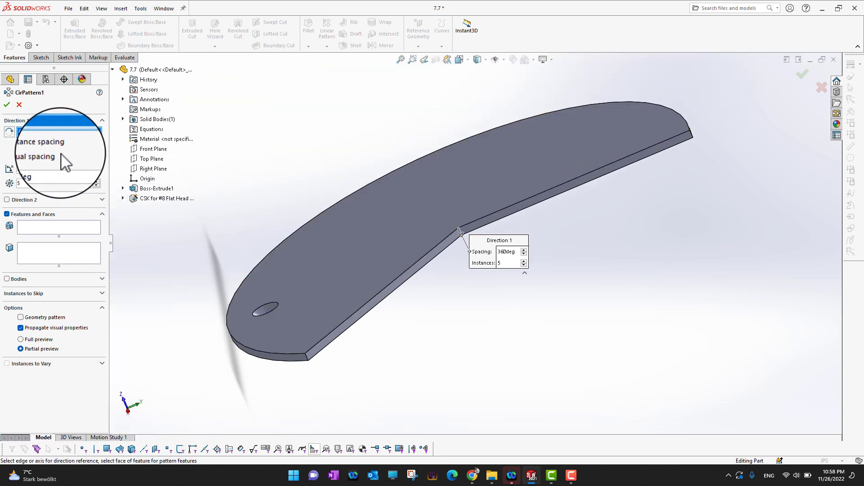
{"action": "middle_click_drag", "start_coordinate": [276, 170], "coordinate": [299, 164]}
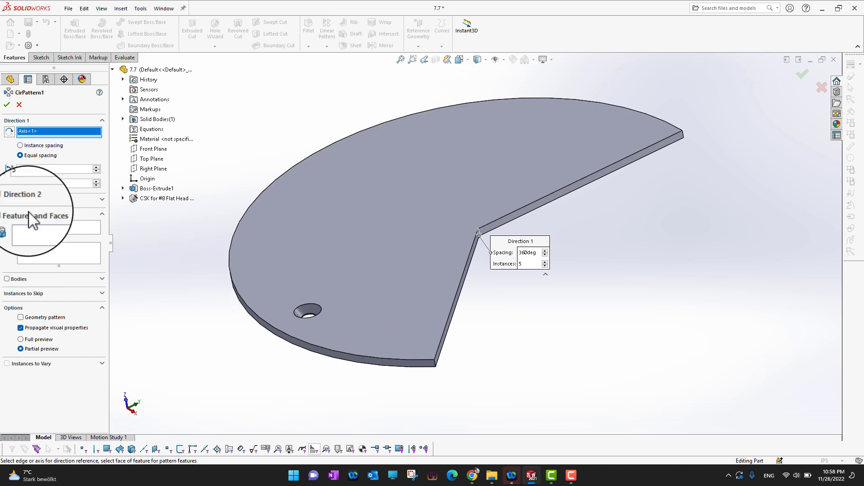
{"action": "left_click", "coordinate": [155, 199]}
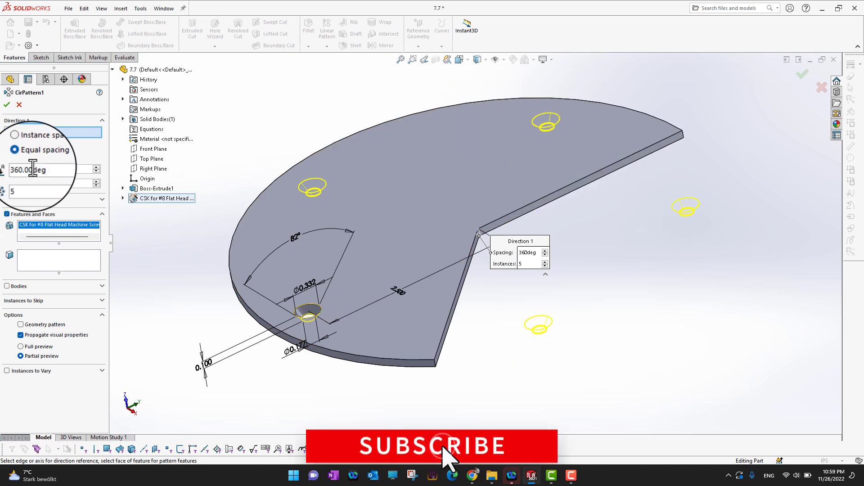
Set the circular pattern of the countersunk hole to 9 instances
{"action": "left_click", "coordinate": [97, 183]}
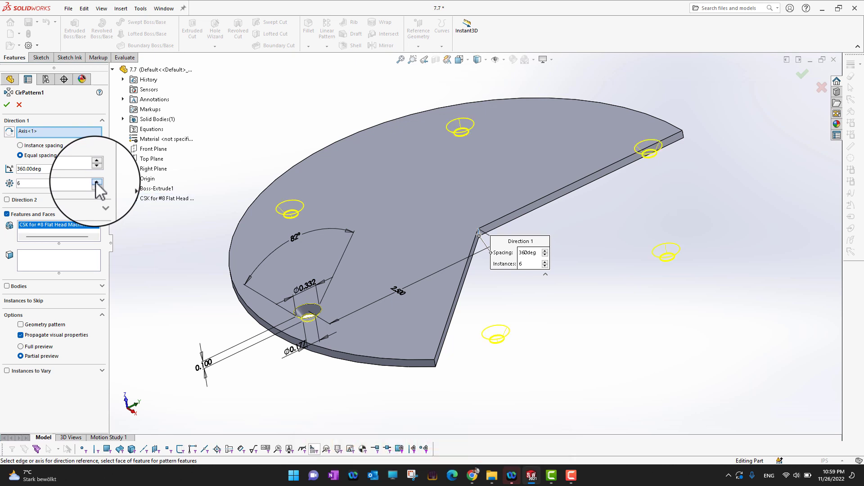
{"action": "left_click", "coordinate": [96, 182]}
{"action": "left_click", "coordinate": [97, 183]}
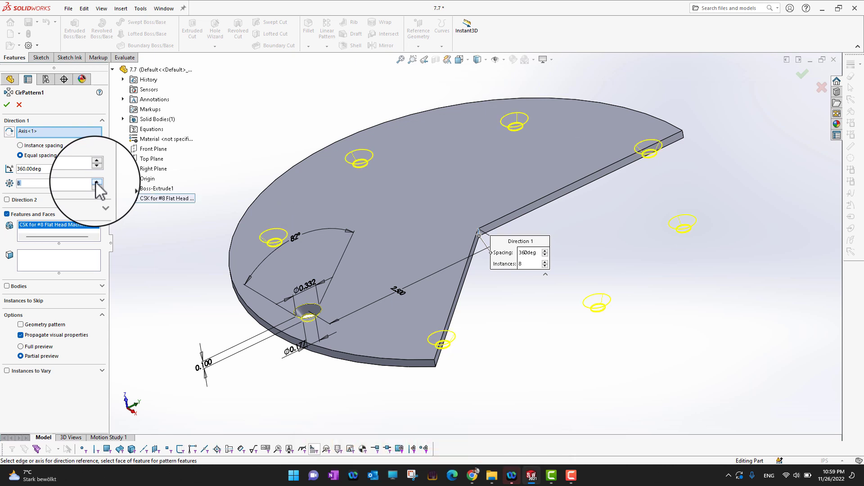
{"action": "left_click", "coordinate": [96, 183]}
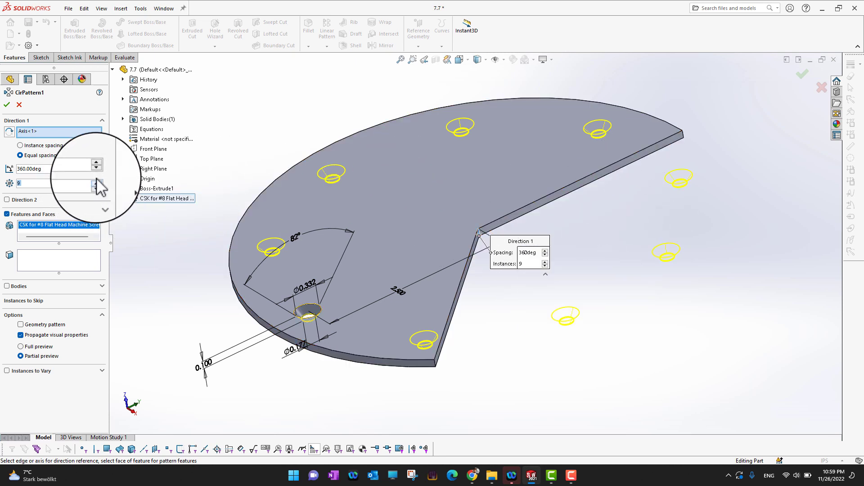
Switch the hole pattern to instance spacing with an angle of 21 degrees and create it
{"action": "left_click", "coordinate": [20, 146]}
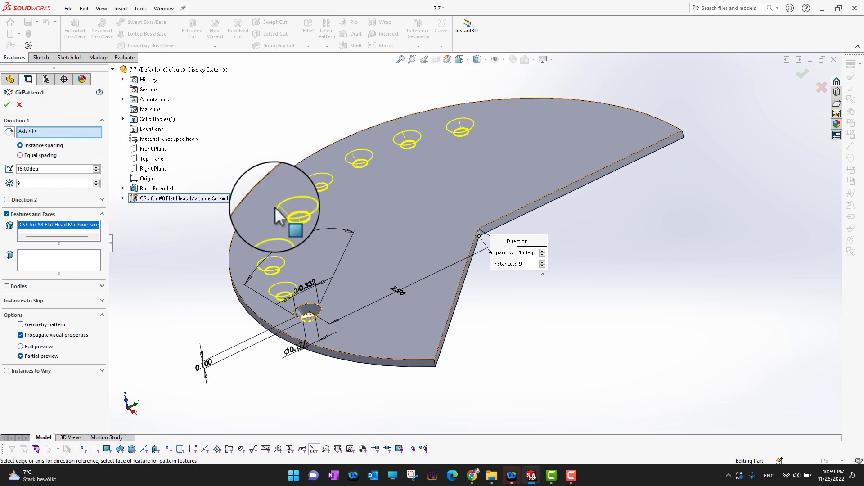
{"action": "middle_click_drag", "start_coordinate": [655, 247], "coordinate": [657, 319]}
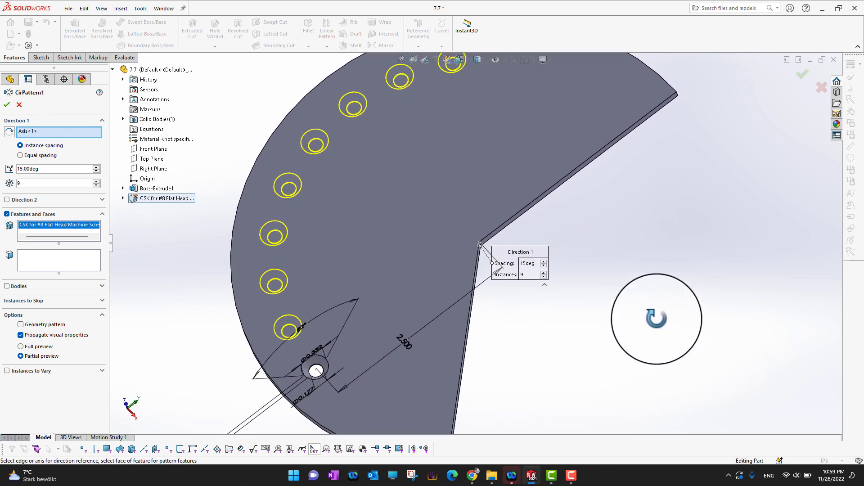
{"action": "middle_click_drag", "start_coordinate": [656, 319], "coordinate": [656, 315]}
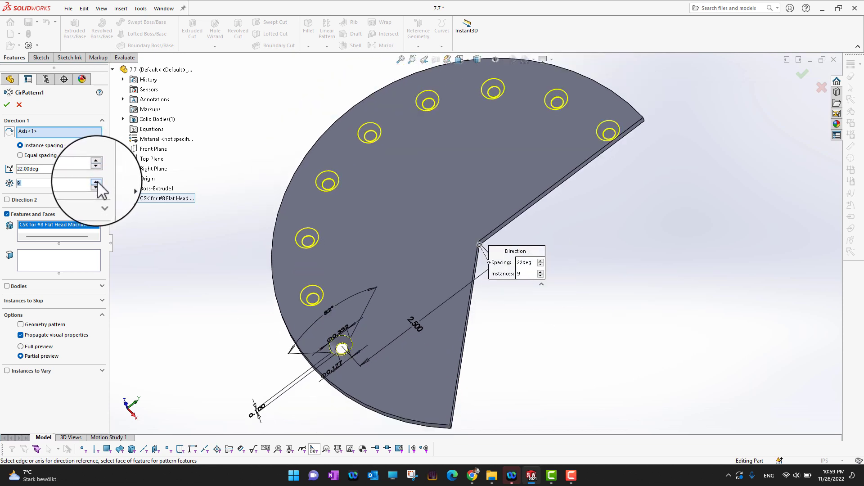
{"action": "left_click", "coordinate": [95, 171]}
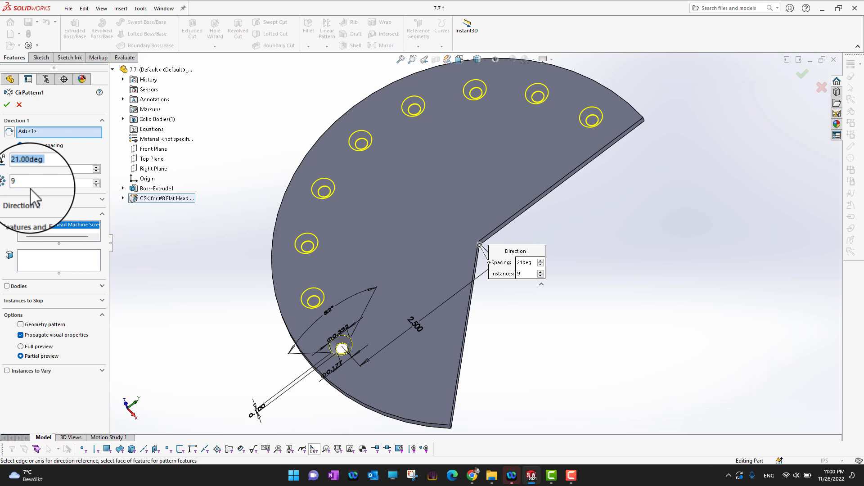
{"action": "left_click", "coordinate": [7, 106]}
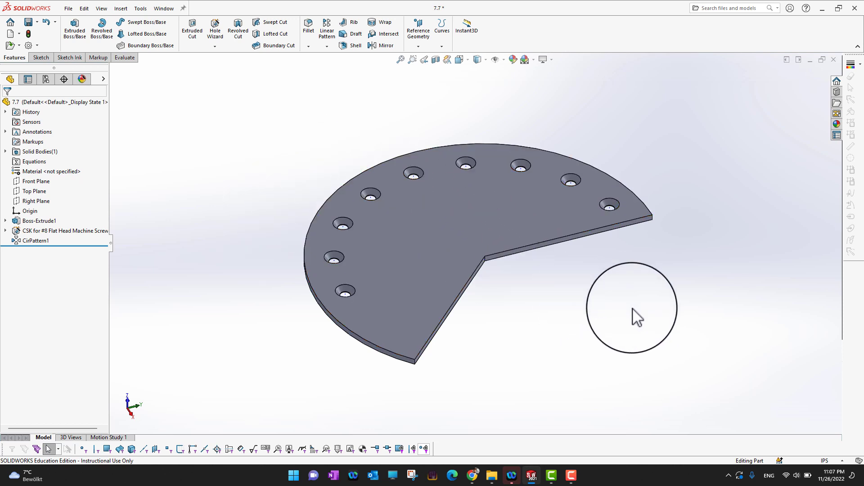
Start a new sketch on one of the thin straight side faces of the plate's cutout
{"action": "middle_click_drag", "start_coordinate": [606, 294], "coordinate": [547, 235]}
{"action": "left_click", "coordinate": [534, 212]}
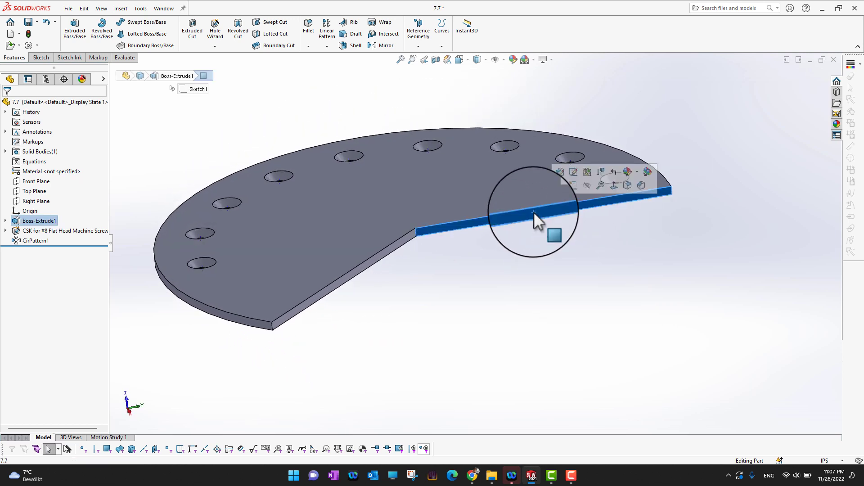
{"action": "left_click", "coordinate": [39, 57]}
{"action": "left_click", "coordinate": [70, 29]}
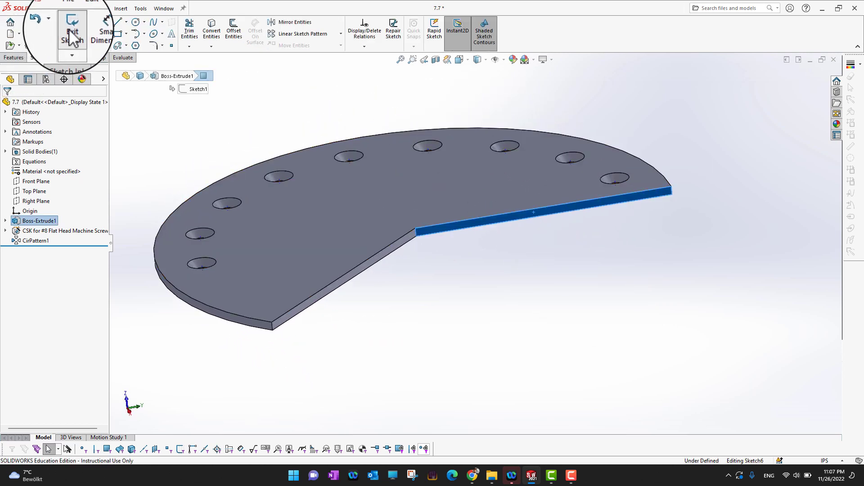
Sketch a slanted line about 9.07 in long in open space clear of the plate and finish the Line tool
{"action": "mouse_move", "coordinate": [565, 311]}
{"action": "middle_mouse_down"}
{"action": "mouse_move", "coordinate": [524, 294]}
{"action": "mouse_move", "coordinate": [625, 141]}
{"action": "mouse_move", "coordinate": [623, 261]}
{"action": "mouse_move", "coordinate": [602, 292]}
{"action": "mouse_move", "coordinate": [612, 301]}
{"action": "mouse_move", "coordinate": [613, 248]}
{"action": "mouse_move", "coordinate": [595, 256]}
{"action": "mouse_move", "coordinate": [610, 284]}
{"action": "middle_mouse_up"}
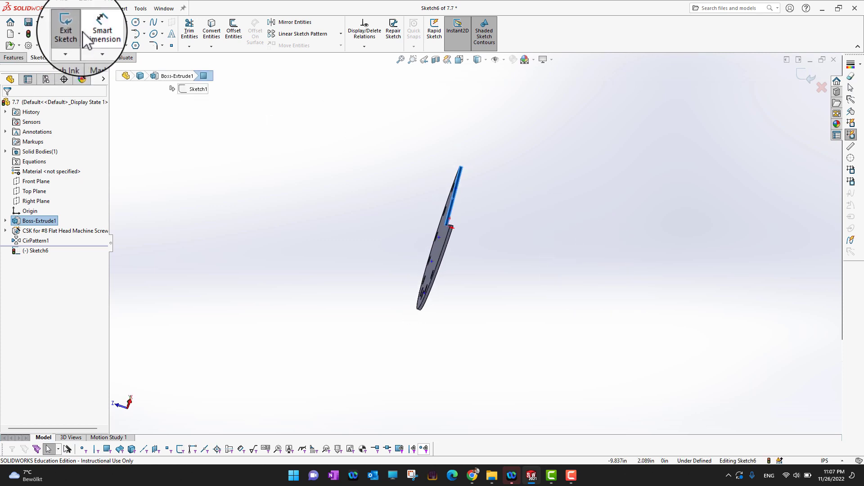
{"action": "left_click", "coordinate": [118, 21]}
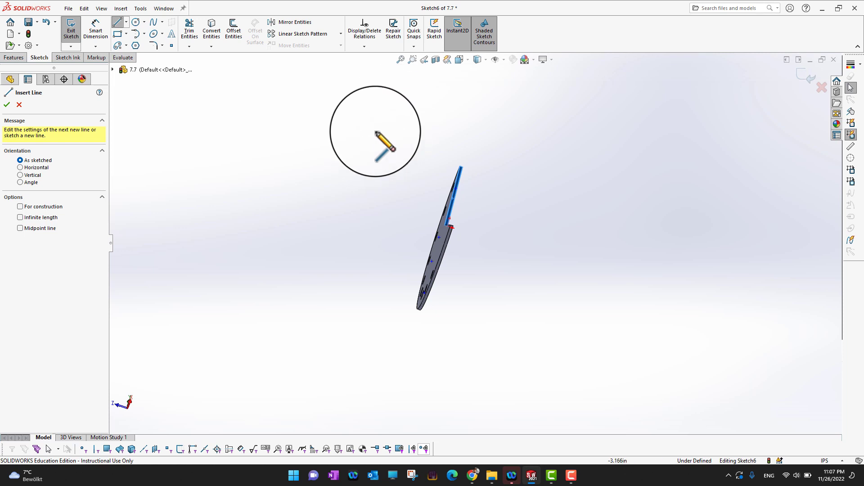
{"action": "left_click", "coordinate": [376, 89]}
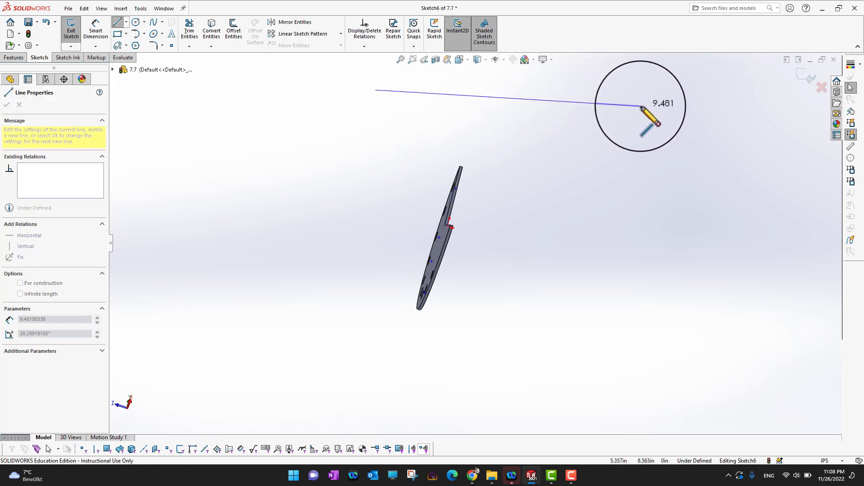
{"action": "left_click_drag", "start_coordinate": [641, 106], "coordinate": [633, 127]}
{"action": "middle_click_drag", "start_coordinate": [589, 183], "coordinate": [568, 181]}
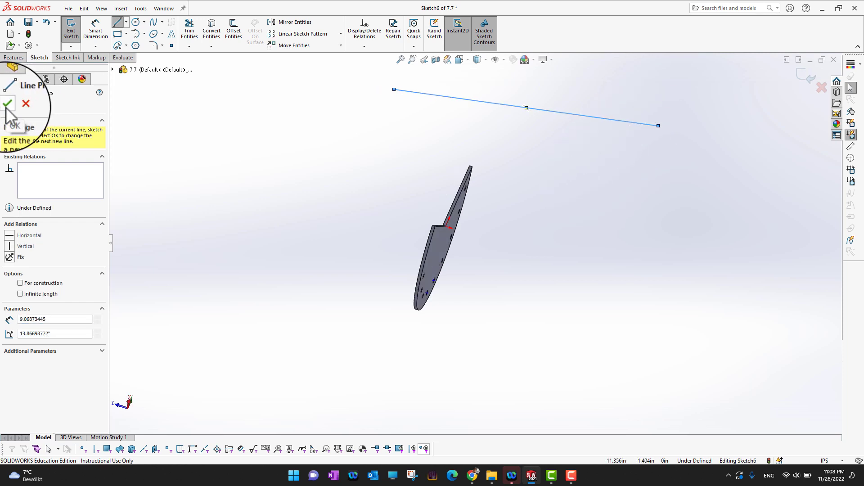
{"action": "left_click", "coordinate": [7, 108]}
{"action": "left_click", "coordinate": [7, 107]}
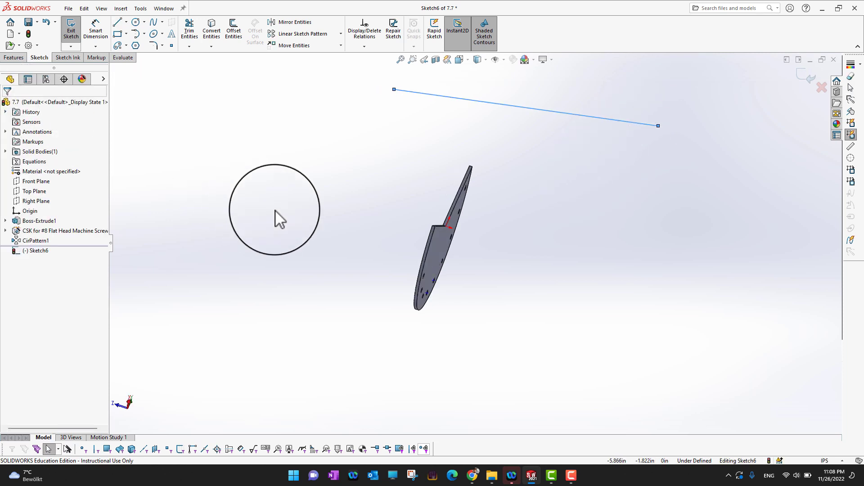
{"action": "mouse_move", "coordinate": [275, 211]}
{"action": "middle_mouse_down"}
{"action": "mouse_move", "coordinate": [289, 195]}
{"action": "mouse_move", "coordinate": [411, 216]}
{"action": "mouse_move", "coordinate": [358, 180]}
{"action": "mouse_move", "coordinate": [328, 185]}
{"action": "mouse_move", "coordinate": [333, 199]}
{"action": "mouse_move", "coordinate": [356, 175]}
{"action": "middle_mouse_up"}
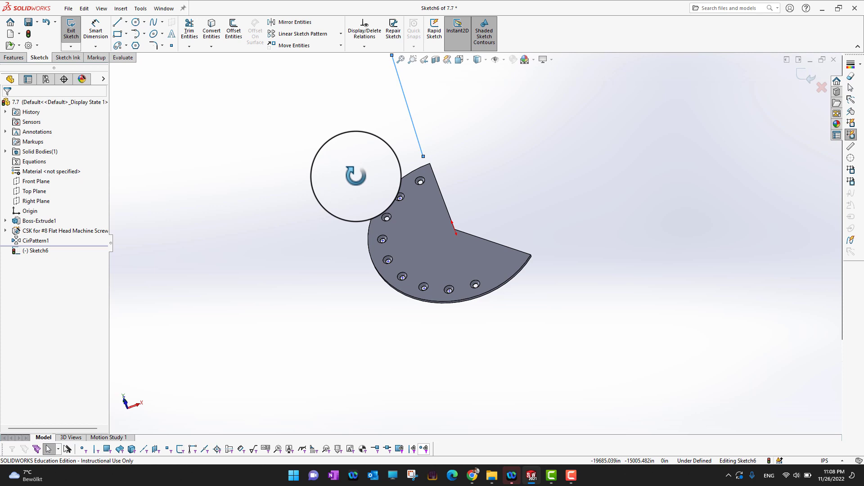
Exit the sketch containing the slanted line, keeping the line
{"action": "mouse_move", "coordinate": [355, 176]}
{"action": "middle_mouse_down"}
{"action": "mouse_move", "coordinate": [575, 247]}
{"action": "mouse_move", "coordinate": [531, 218]}
{"action": "mouse_move", "coordinate": [532, 250]}
{"action": "mouse_move", "coordinate": [540, 248]}
{"action": "middle_mouse_up"}
{"action": "left_click", "coordinate": [17, 58]}
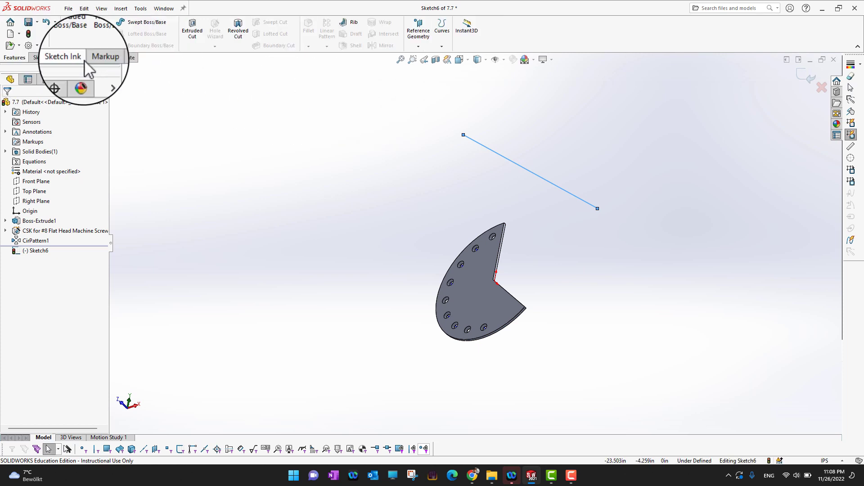
{"action": "left_click", "coordinate": [807, 78]}
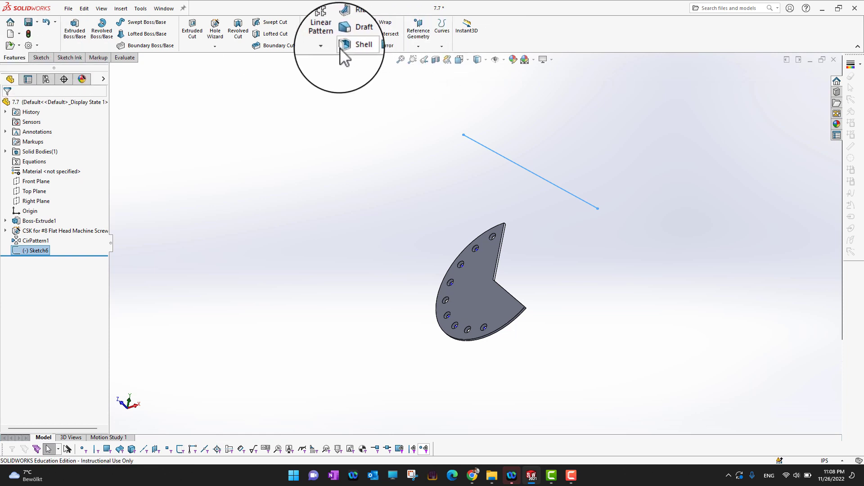
Start a circular pattern about the sketched slanted line with equal spacing over 360 degrees
{"action": "left_click", "coordinate": [322, 46]}
{"action": "left_click", "coordinate": [338, 68]}
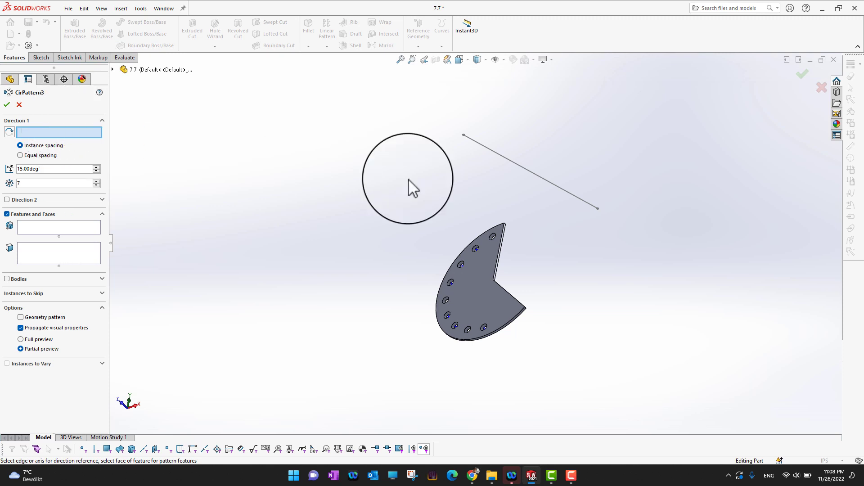
{"action": "left_click", "coordinate": [528, 171]}
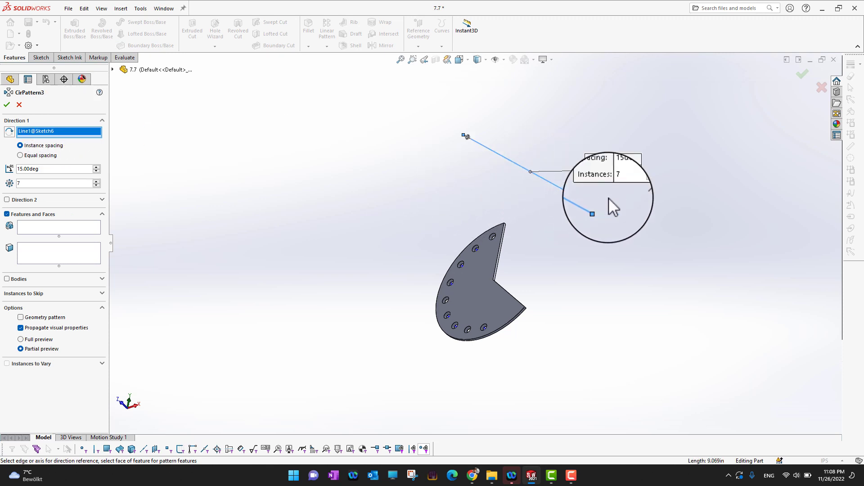
{"action": "left_click", "coordinate": [28, 155]}
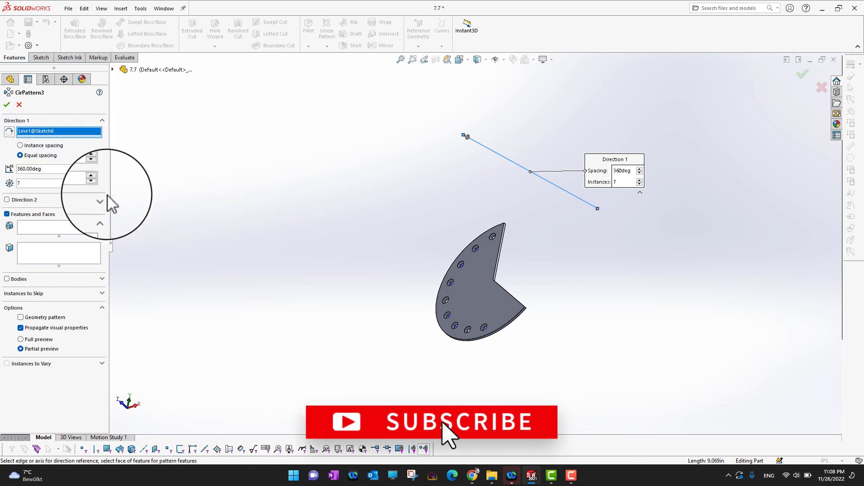
Switch the circular pattern from features and faces to bodies and choose the plate with its countersunk holes as the body
{"action": "left_click", "coordinate": [7, 214]}
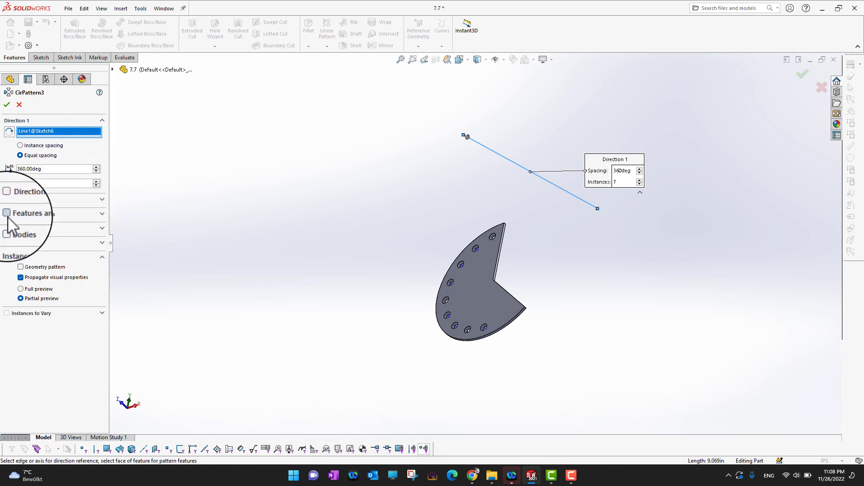
{"action": "left_click", "coordinate": [7, 229]}
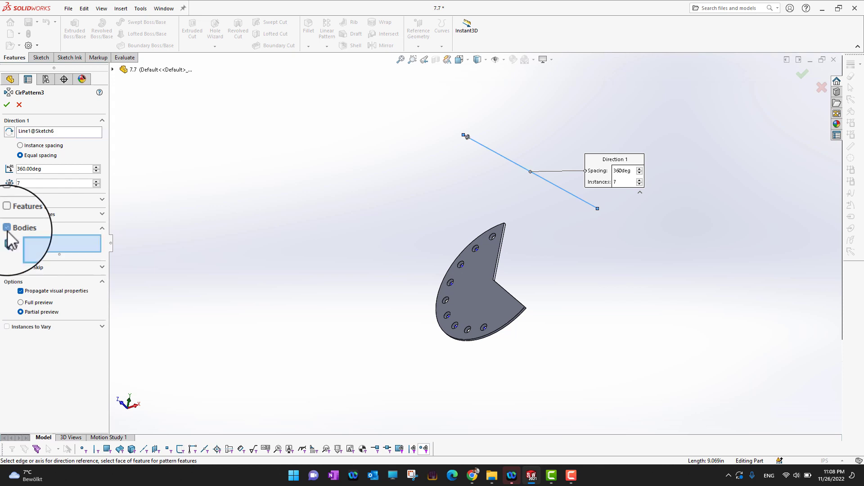
{"action": "left_click", "coordinate": [495, 304]}
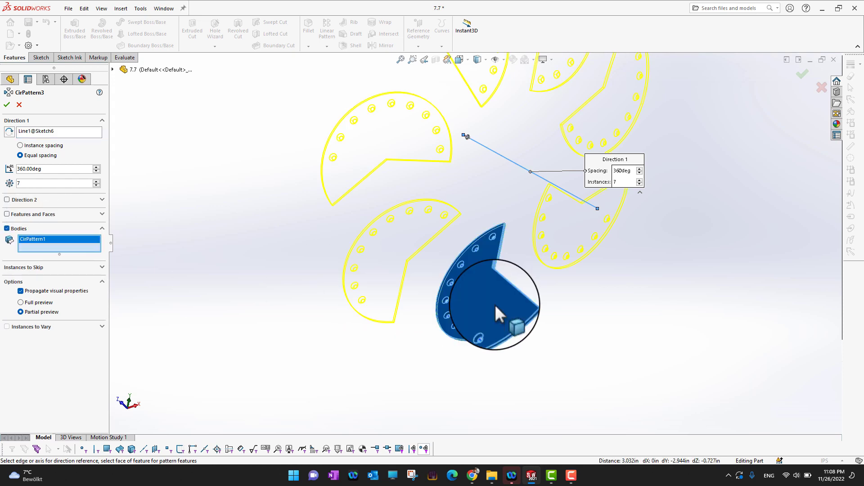
{"action": "middle_click_drag", "start_coordinate": [609, 337], "coordinate": [652, 323]}
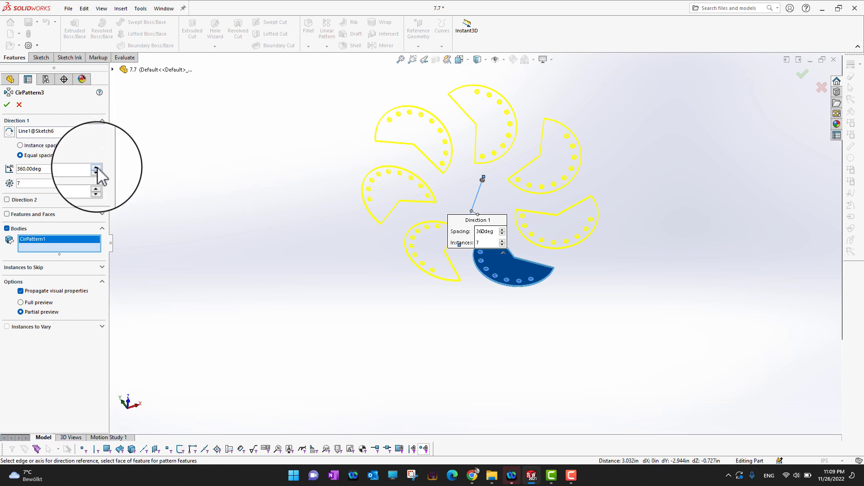
Set the circular pattern of the plate body to 8 instances and create it
{"action": "left_click", "coordinate": [96, 181]}
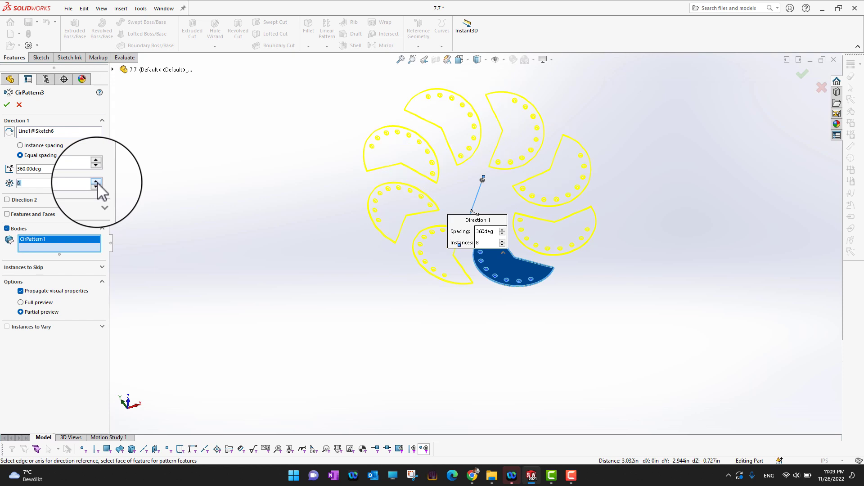
{"action": "left_click", "coordinate": [96, 181]}
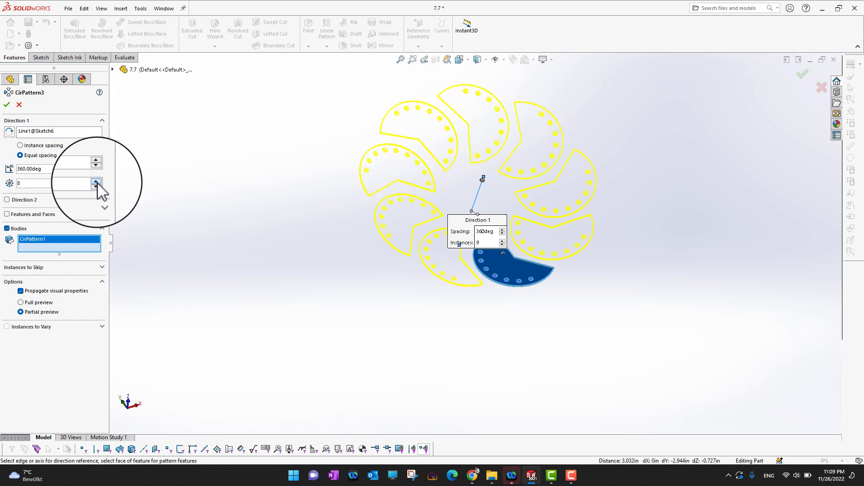
{"action": "left_click", "coordinate": [96, 185]}
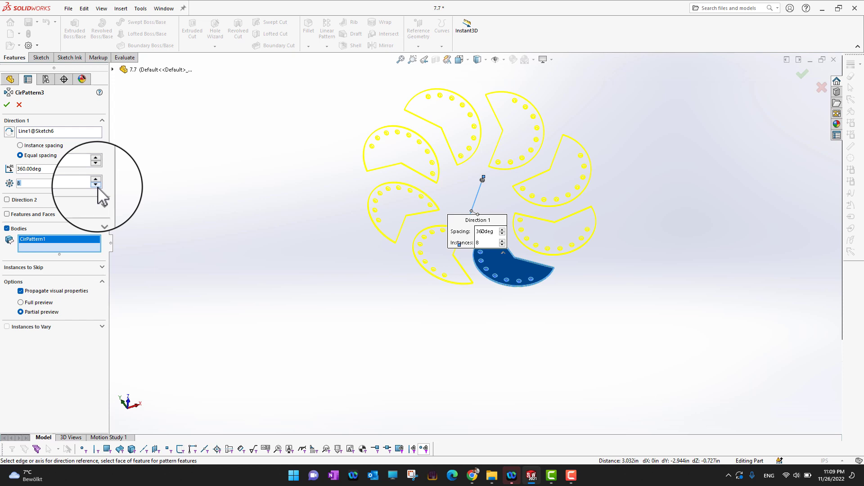
{"action": "left_click", "coordinate": [8, 103]}
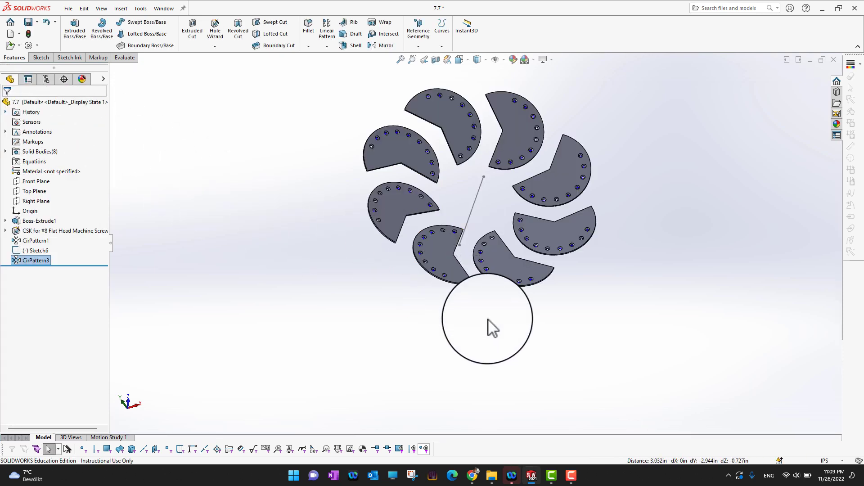
{"action": "middle_click_drag", "start_coordinate": [489, 320], "coordinate": [690, 249]}
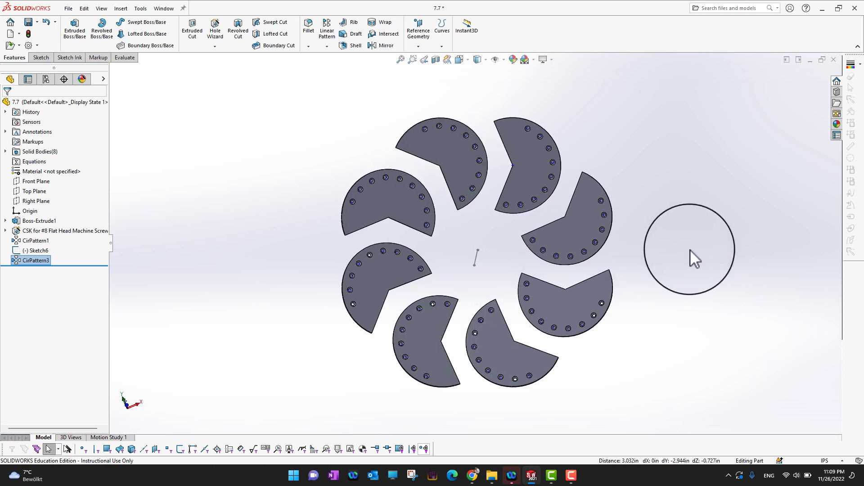